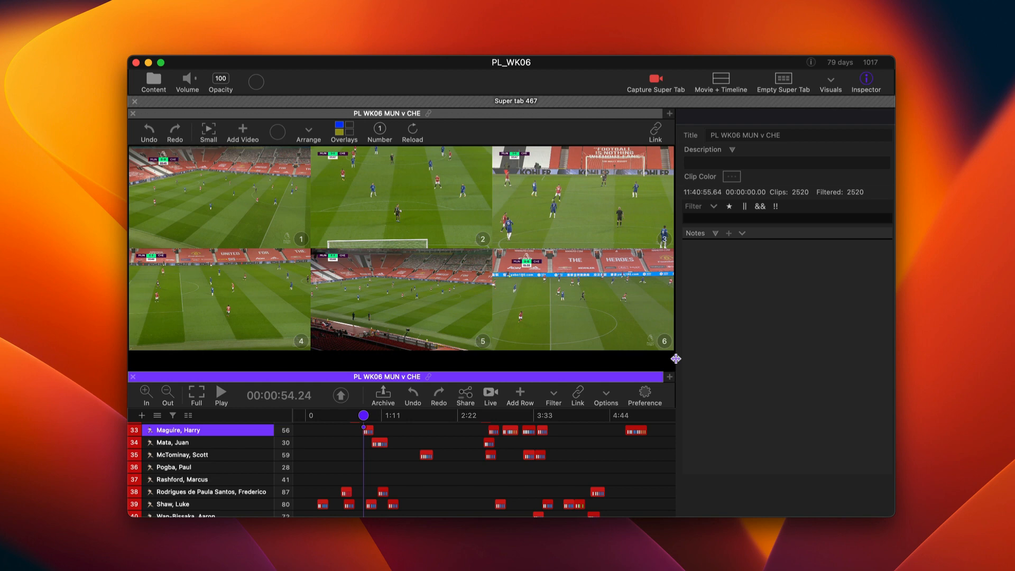
# Add the note "This is a note." to the first clip in timeline row 33
pyautogui.click(368, 432)
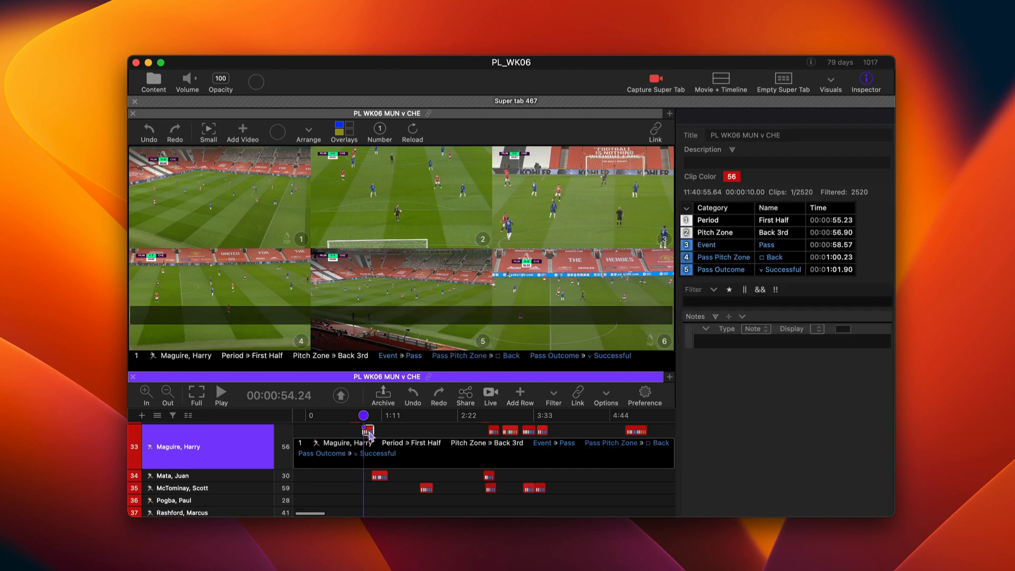
pyautogui.click(331, 463)
pyautogui.write('This is a note')
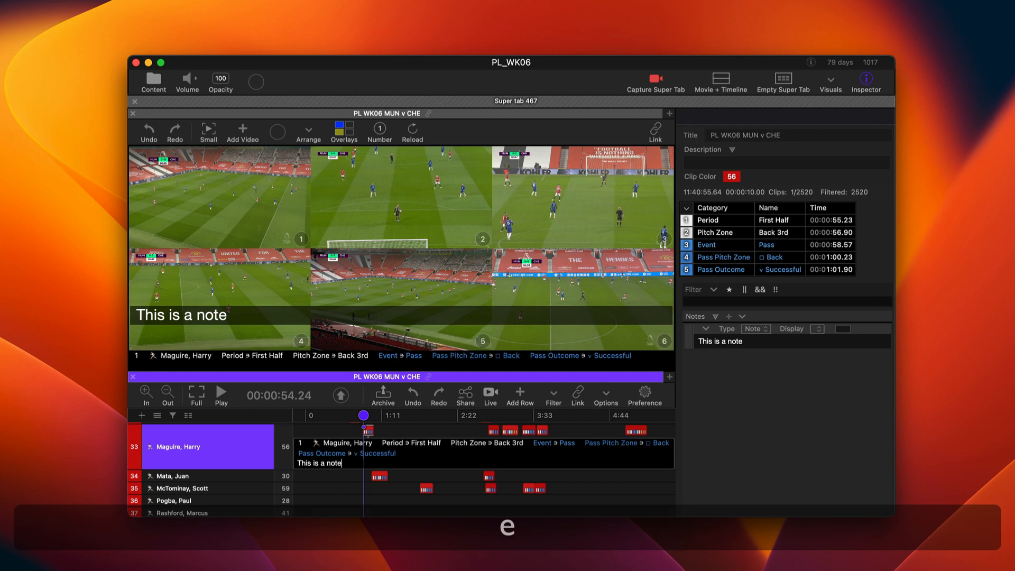
pyautogui.write('.')
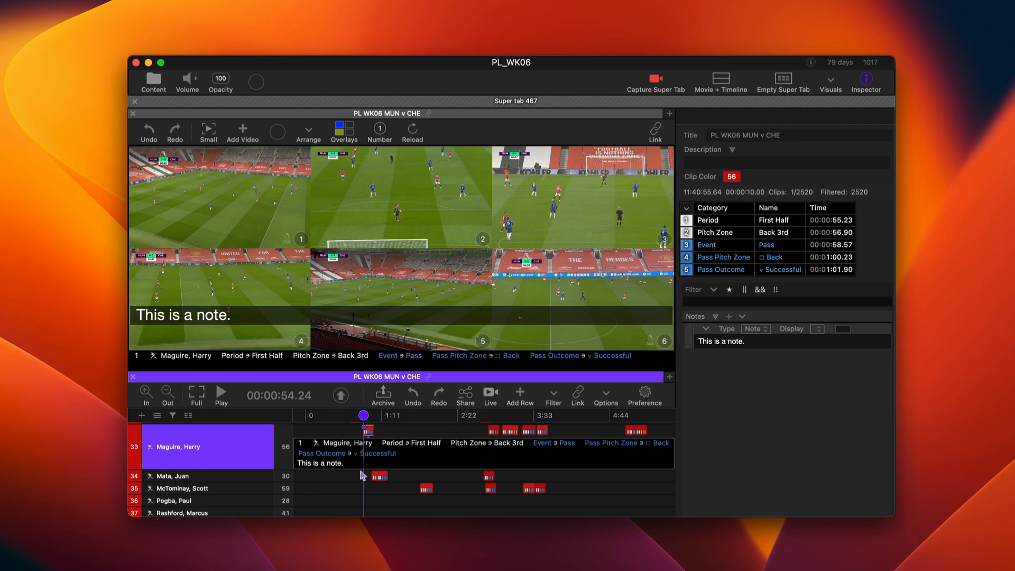
# Change the typeface of the whole "This is a note." text to Gilroy
pyautogui.moveTo(351, 462); pyautogui.dragTo(269, 461)
pyautogui.press('super')
pyautogui.press('super+t')
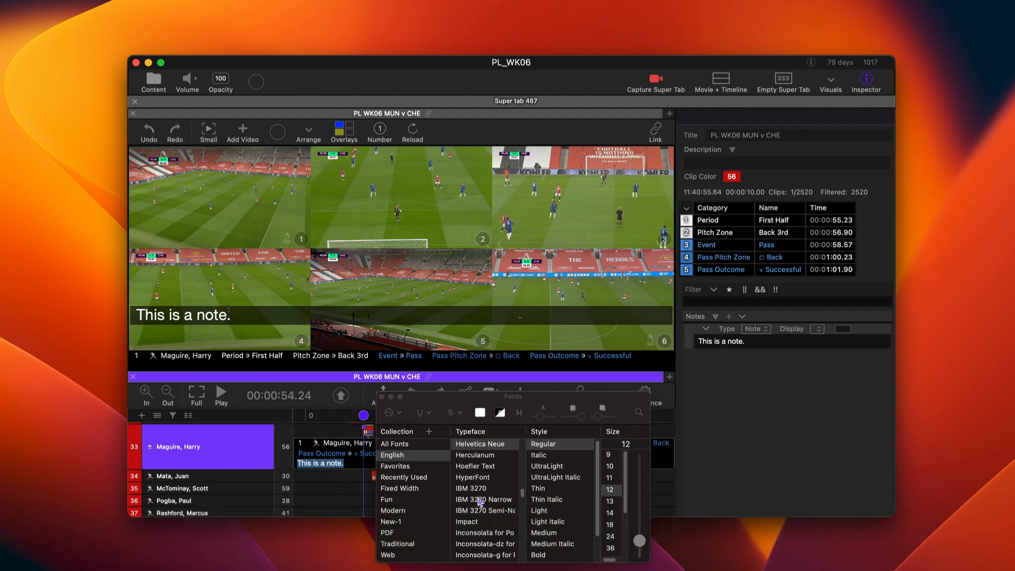
pyautogui.scroll(-3, 483, 510)
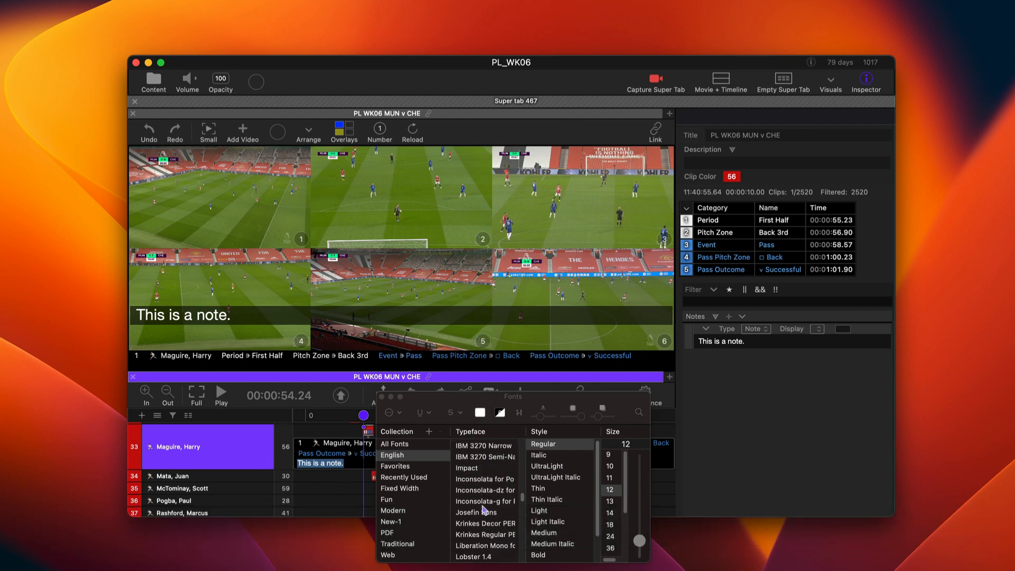
pyautogui.scroll(8, 484, 511)
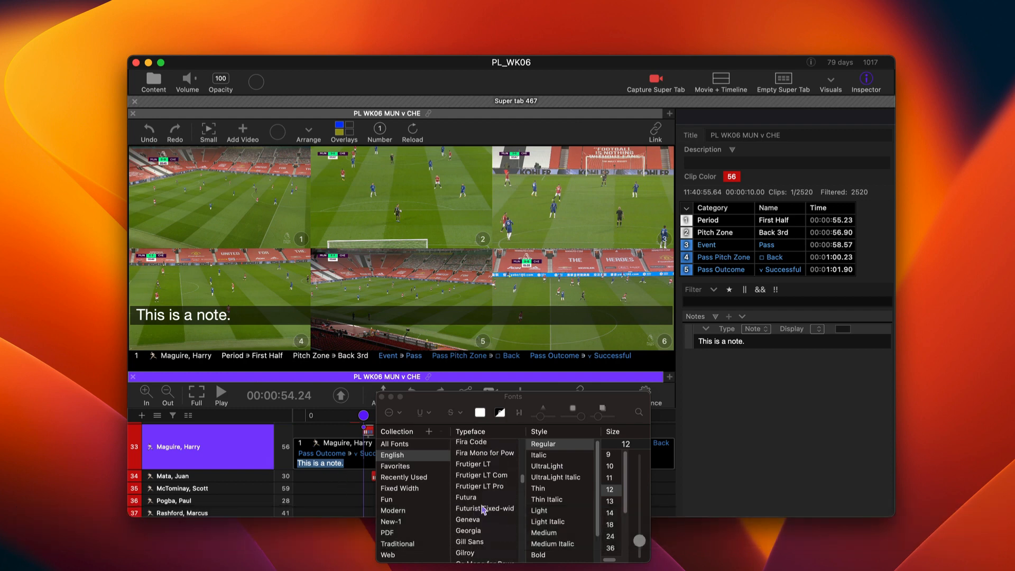
pyautogui.click(476, 551)
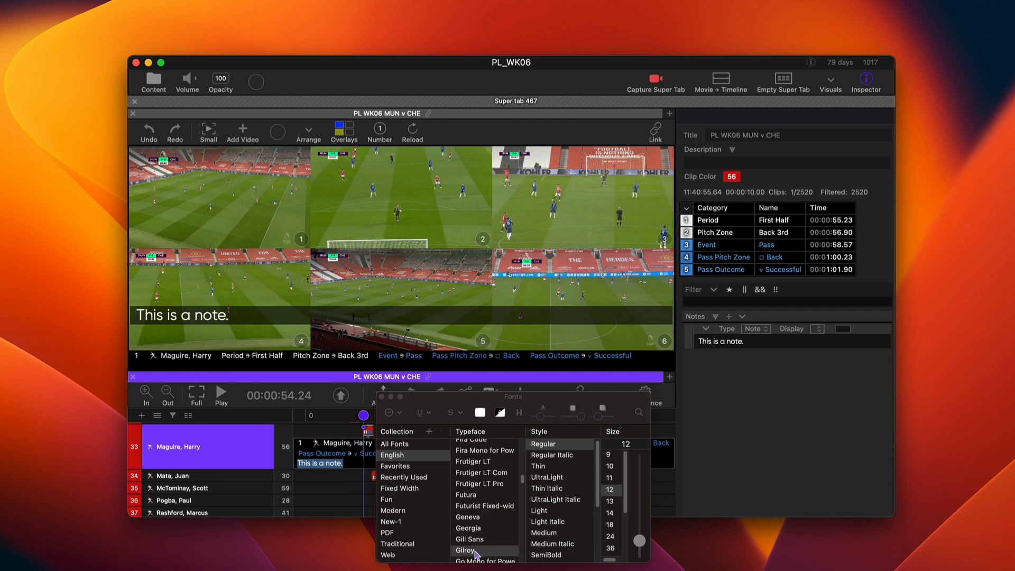
pyautogui.moveTo(453, 402); pyautogui.dragTo(600, 439)
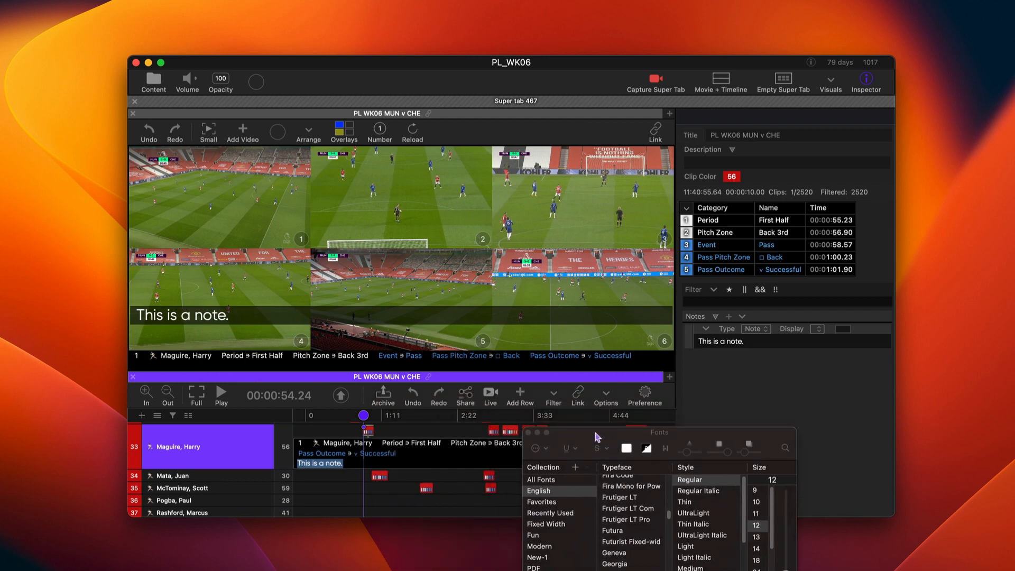
# Store the selected note text's font as the default font type and close the Fonts window
pyautogui.rightClick(324, 465)
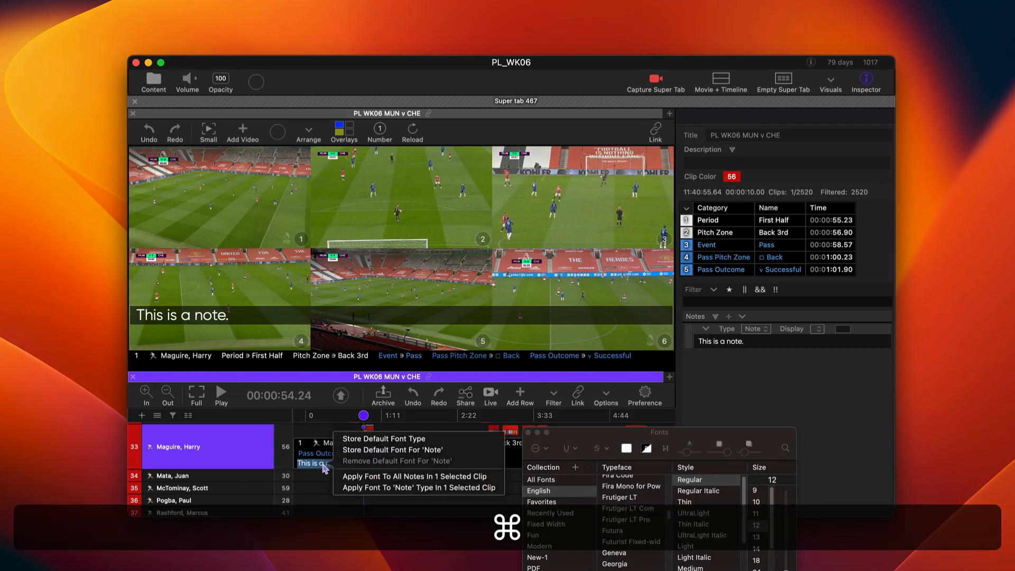
pyautogui.click(407, 438)
pyautogui.click(528, 433)
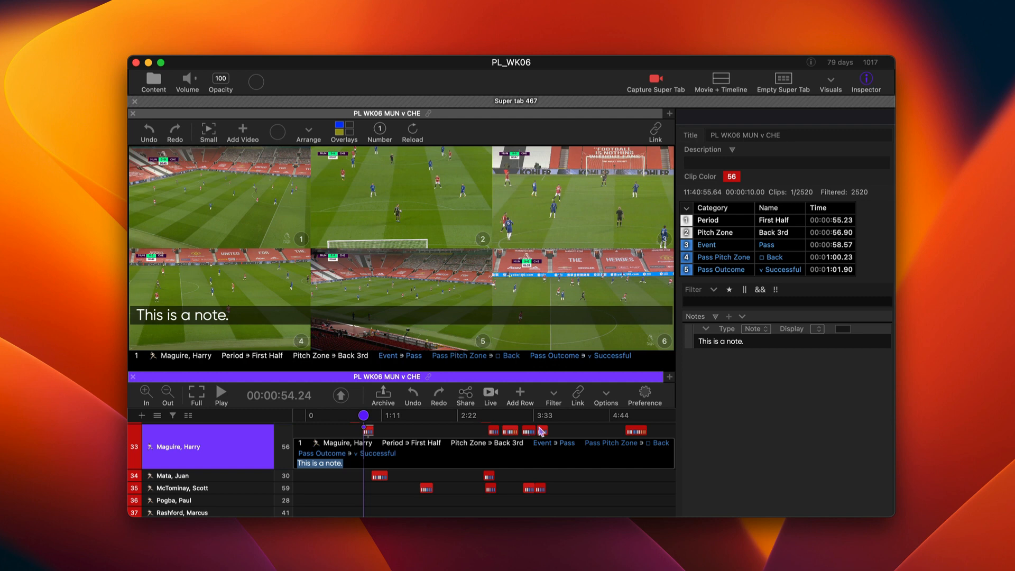
# Add the note "This is a good looking font!" to the second clip in timeline row 33
pyautogui.click(494, 431)
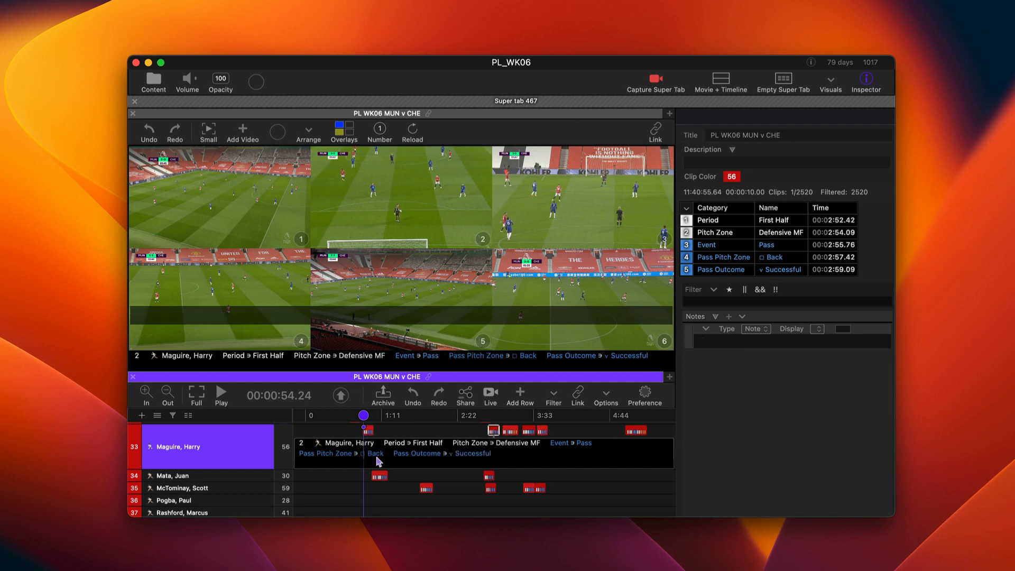
pyautogui.hotkey('shift', 't')
pyautogui.write('This ')
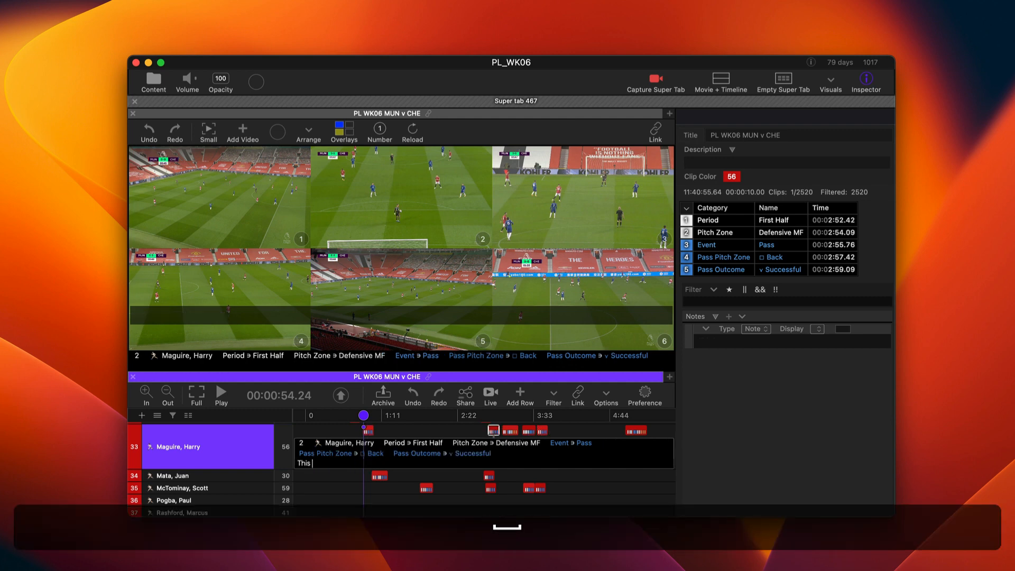
pyautogui.write('is a good lo')
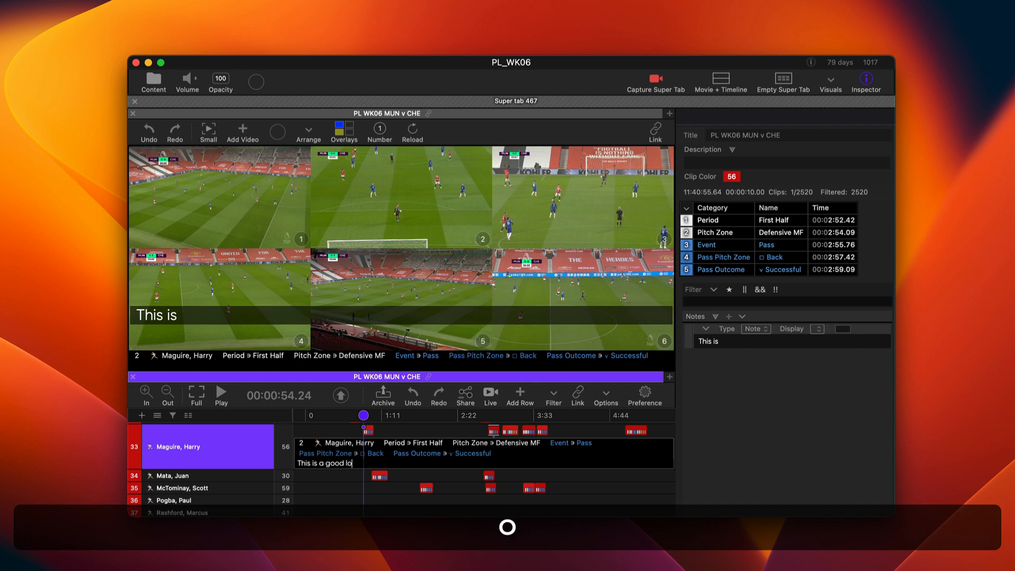
pyautogui.write('oking font!')
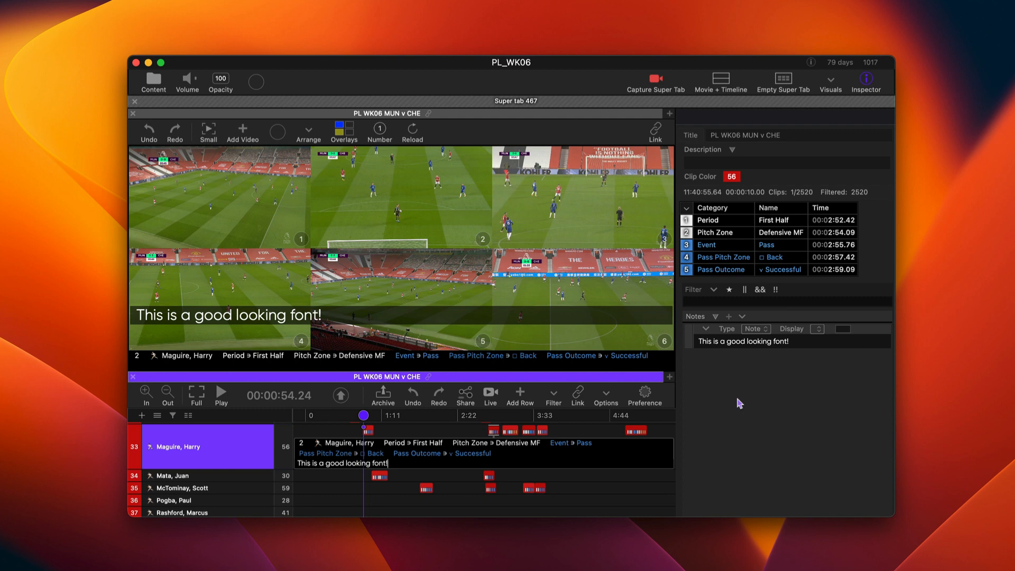
# Create a new note type named "Rex" and delete the extra blank note above the clip's Rex note
pyautogui.click(742, 317)
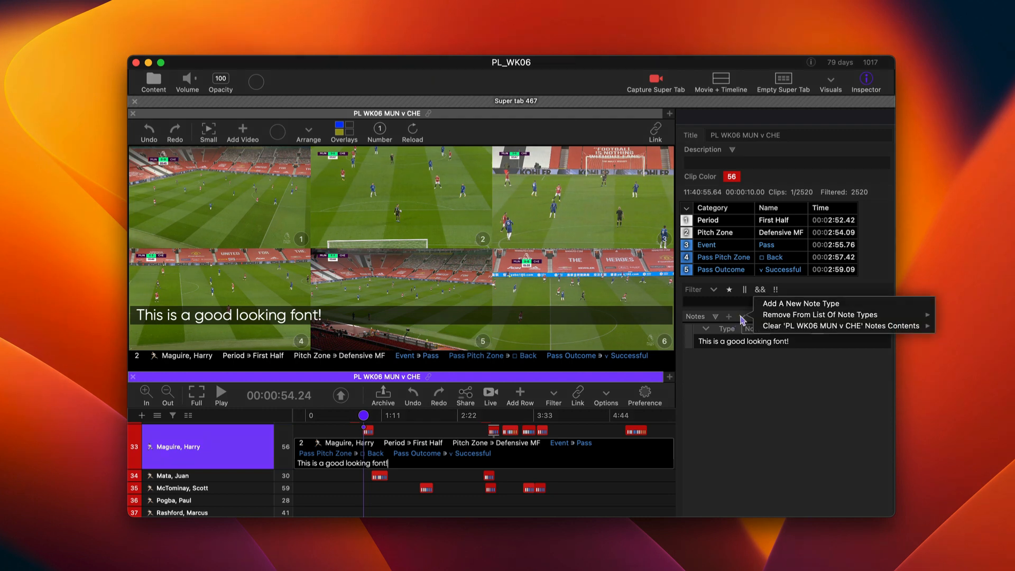
pyautogui.click(781, 304)
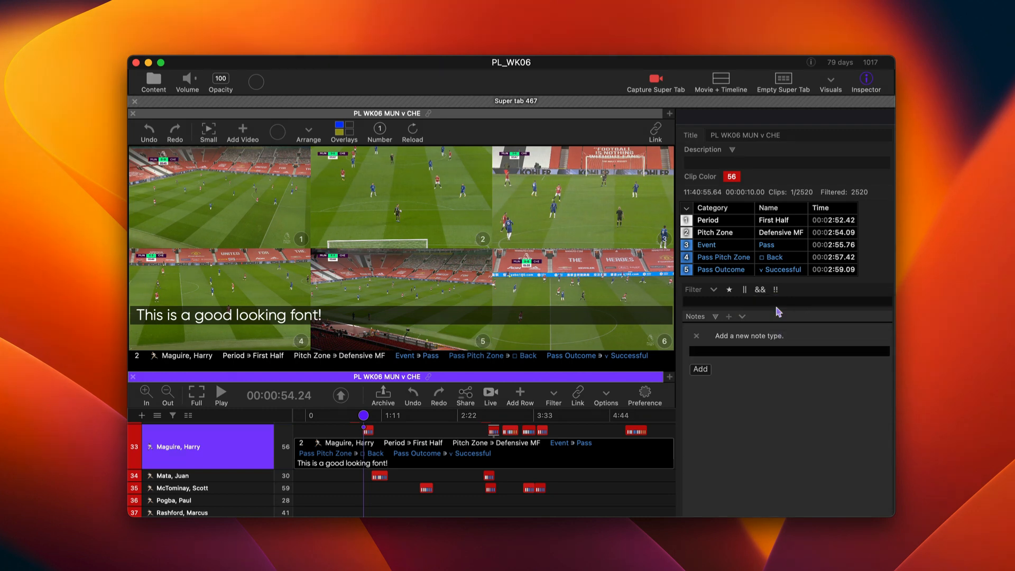
pyautogui.write('Rex')
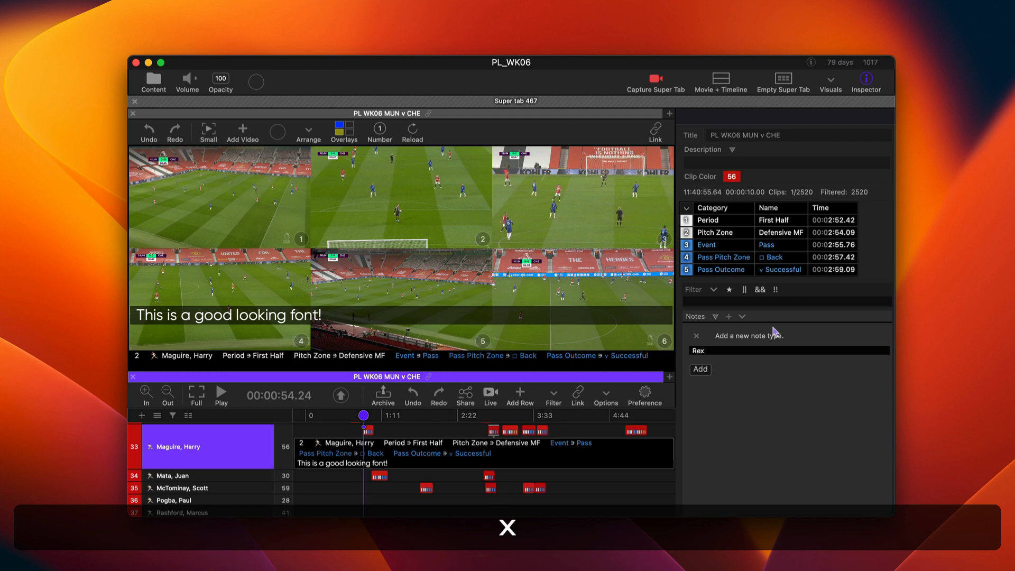
pyautogui.click(702, 370)
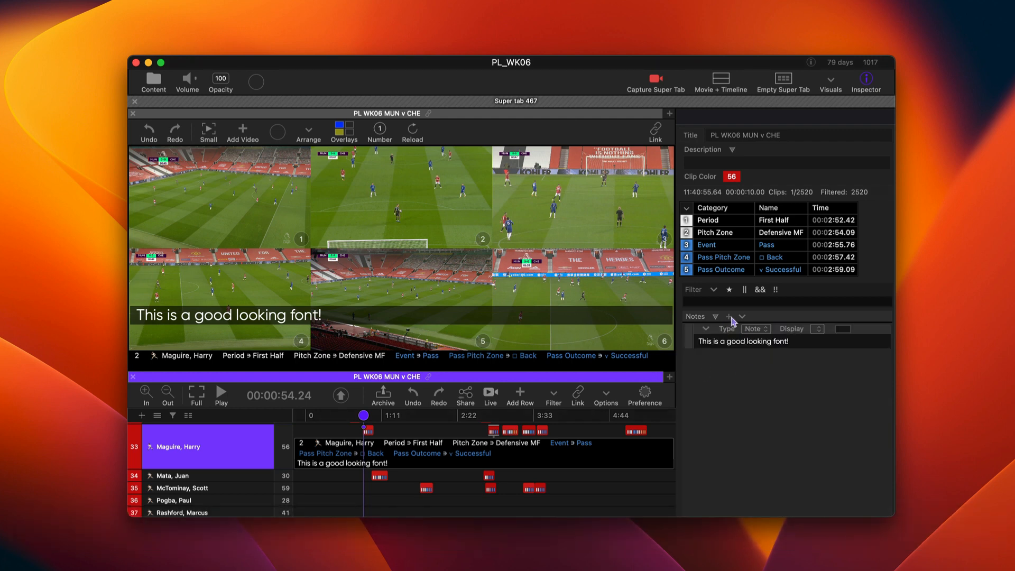
pyautogui.click(708, 355)
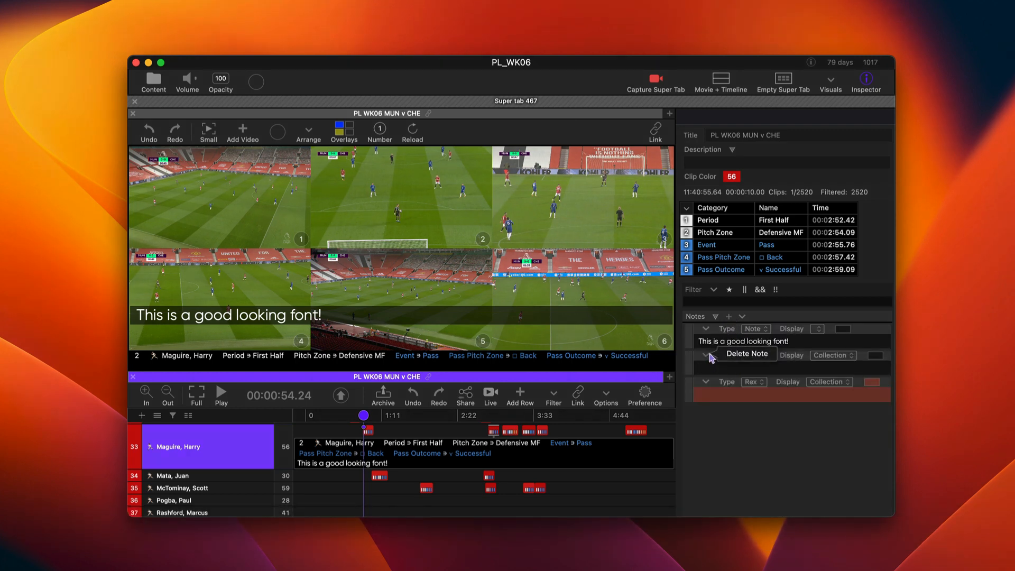
pyautogui.click(754, 354)
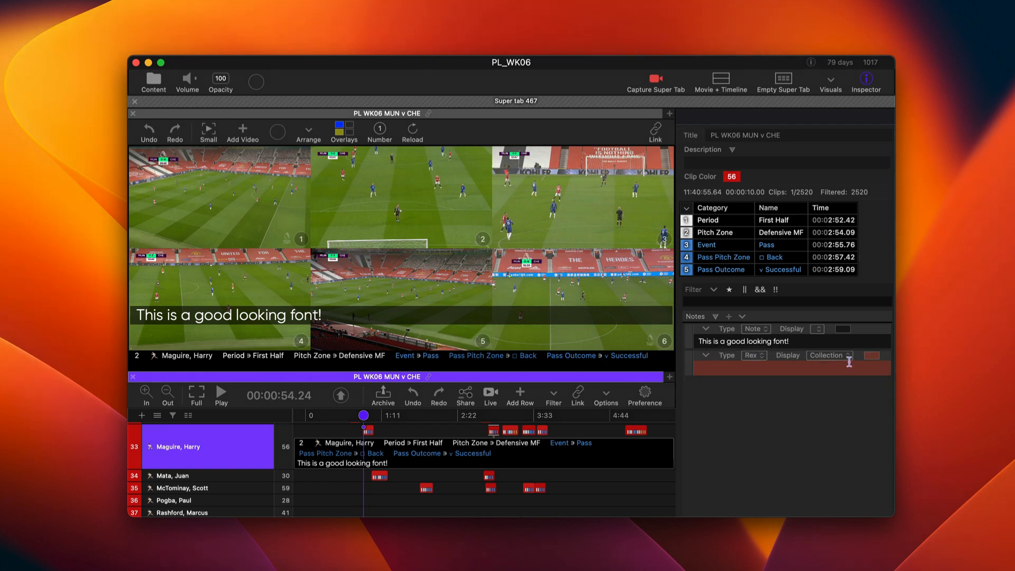
# Set the Rex note's background color to purple 1198 and enter "This is a note" as its text
pyautogui.click(877, 355)
pyautogui.click(835, 393)
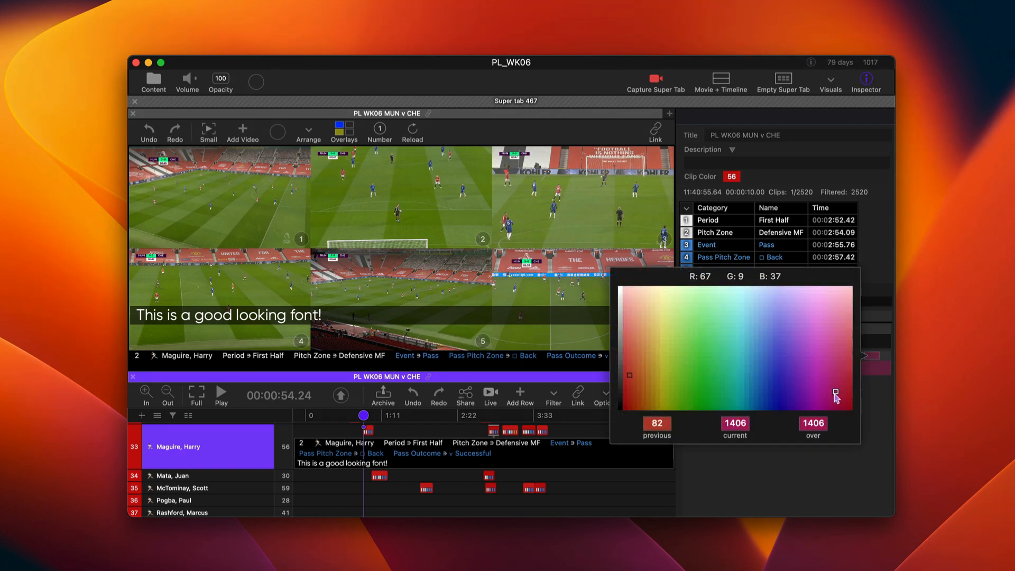
pyautogui.click(806, 403)
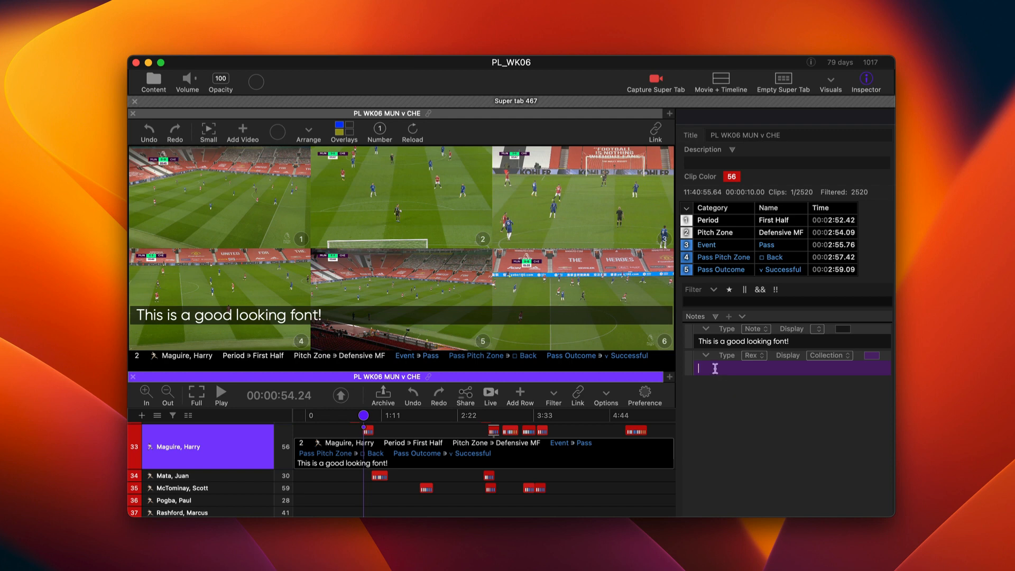
pyautogui.write('This is a')
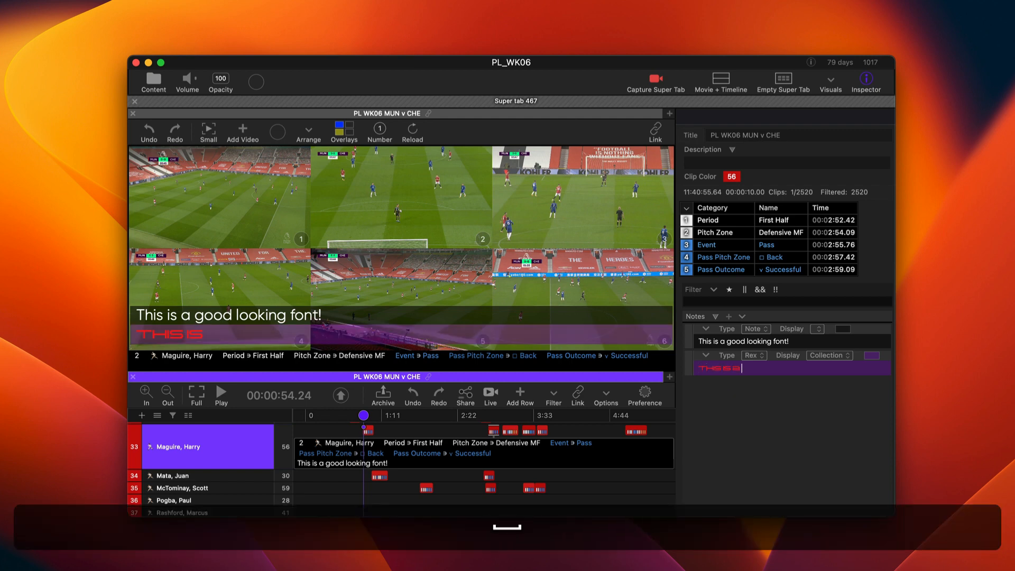
pyautogui.write(' note')
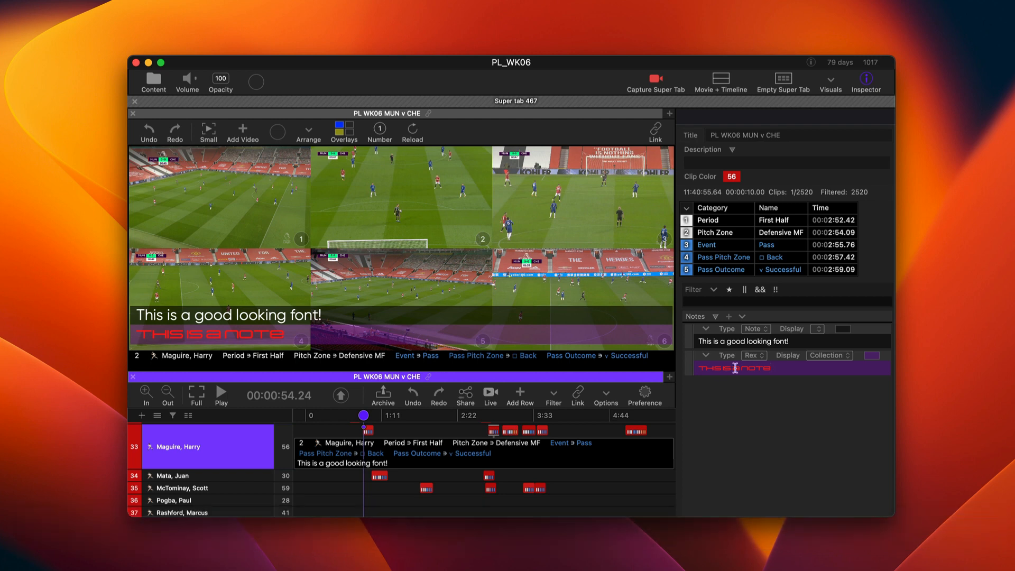
# Change the text color of the whole Rex note to the Spring green pencil color
pyautogui.moveTo(778, 369); pyautogui.dragTo(670, 368)
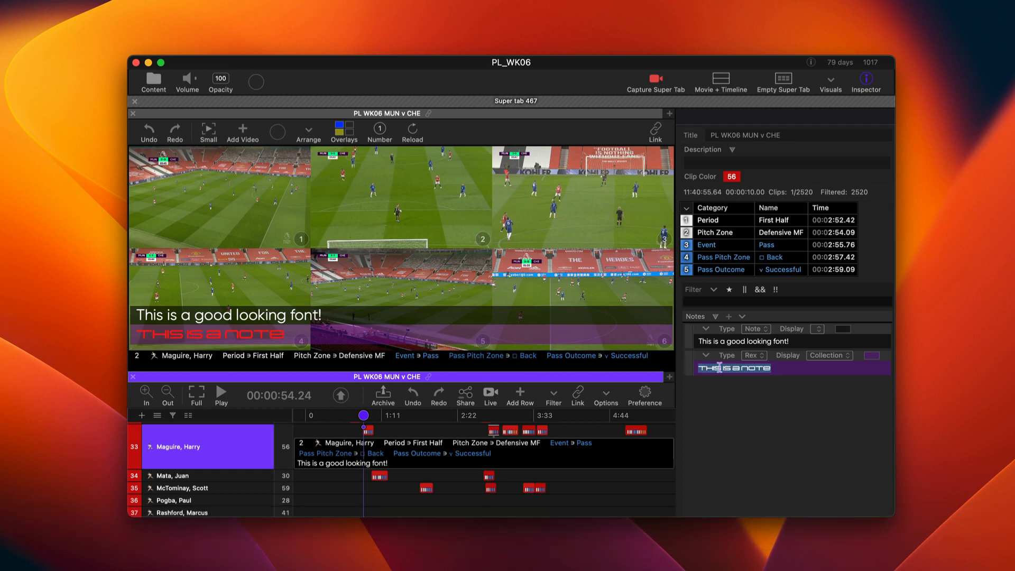
pyautogui.press('super+t')
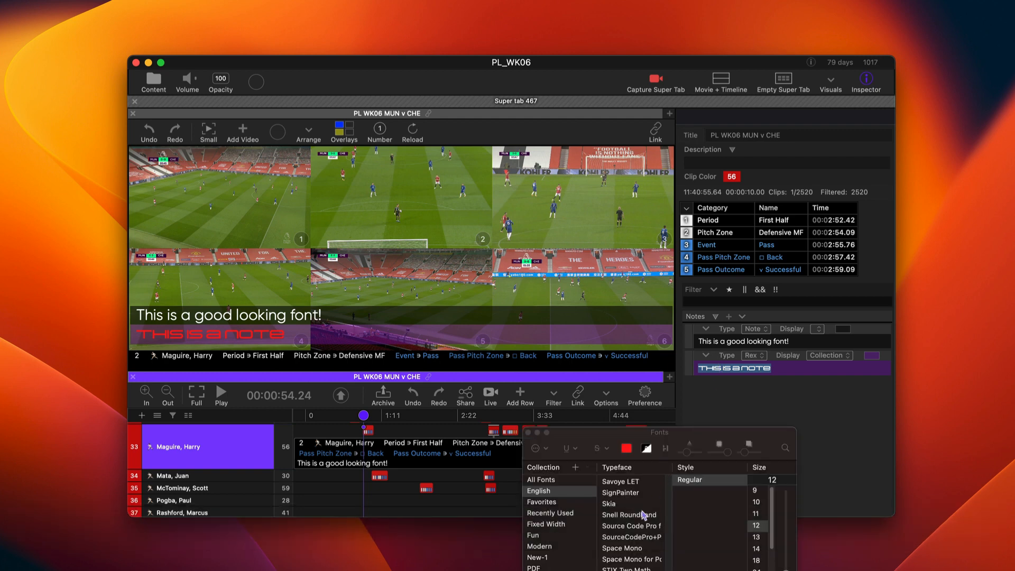
pyautogui.click(626, 449)
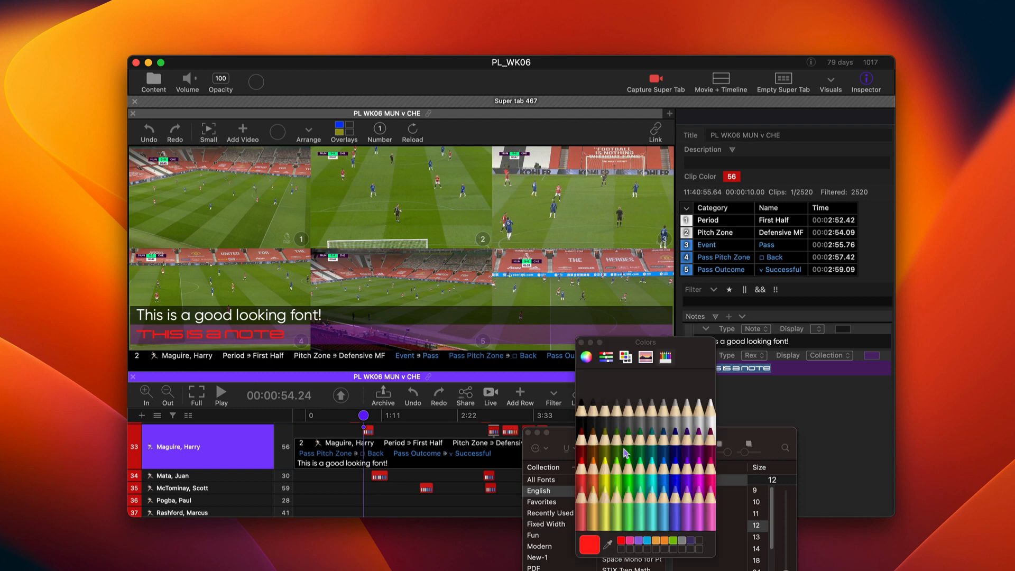
pyautogui.click(627, 476)
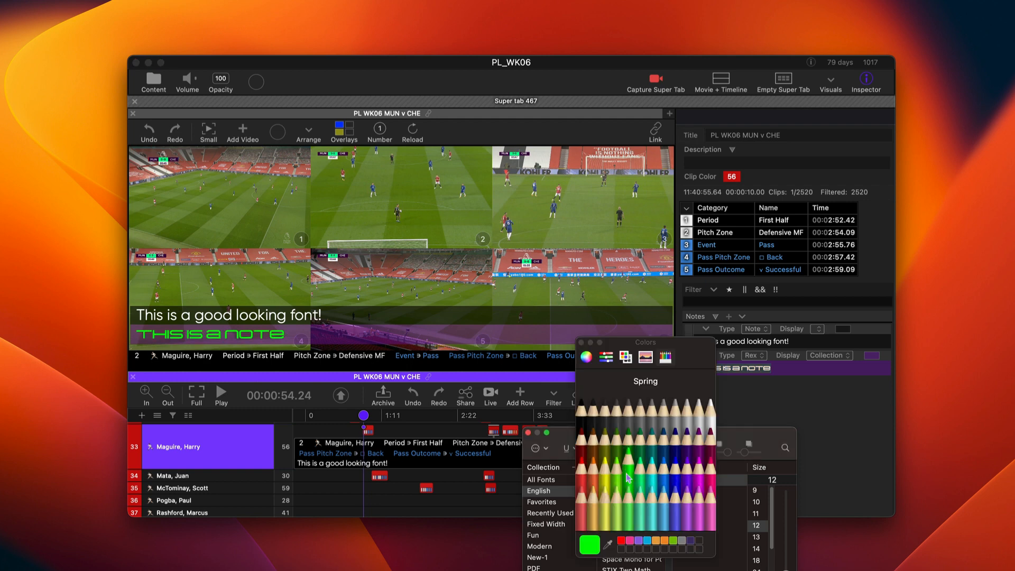
pyautogui.click(581, 342)
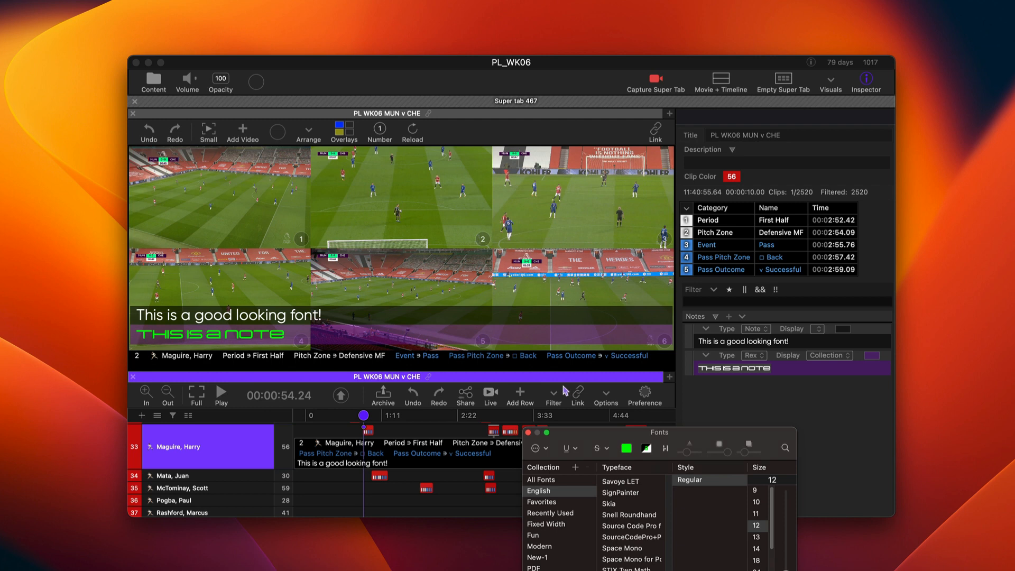
# Select the green Rex note text in the video overlay and store its font as the default for 'Rex'
pyautogui.press('super')
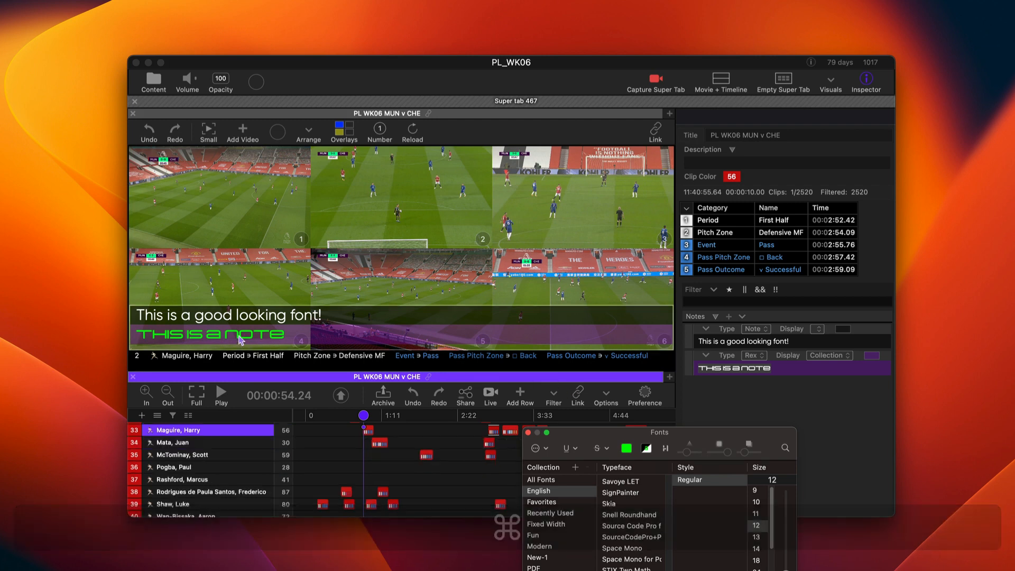
pyautogui.click(284, 338)
pyautogui.moveTo(285, 338); pyautogui.dragTo(155, 338)
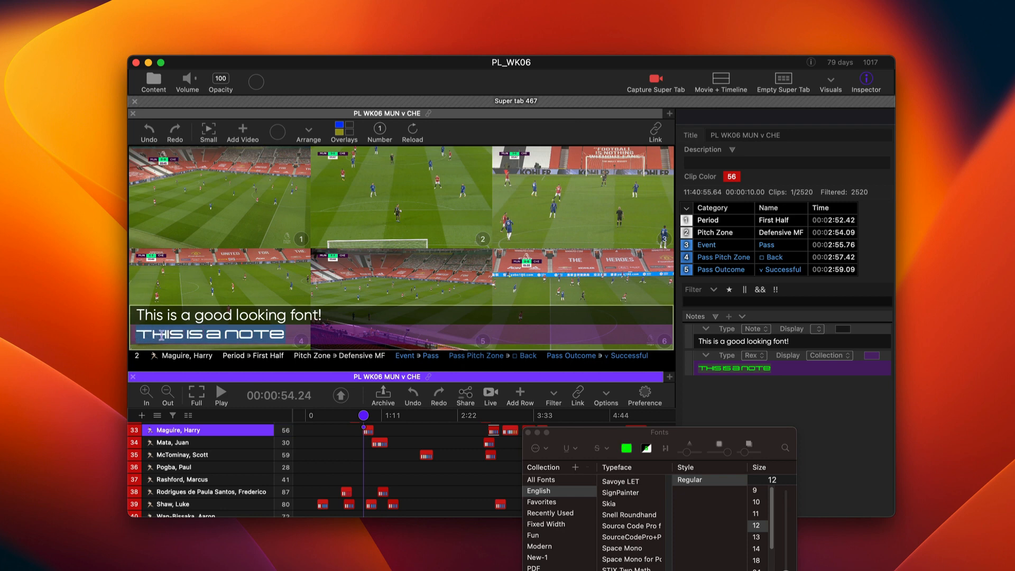
pyautogui.press('super')
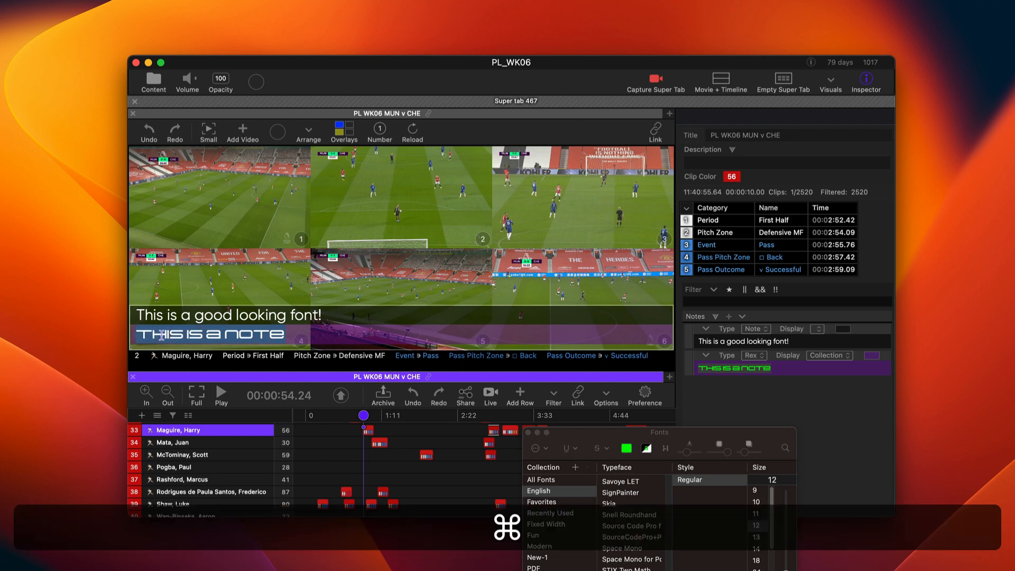
pyautogui.rightClick(162, 334)
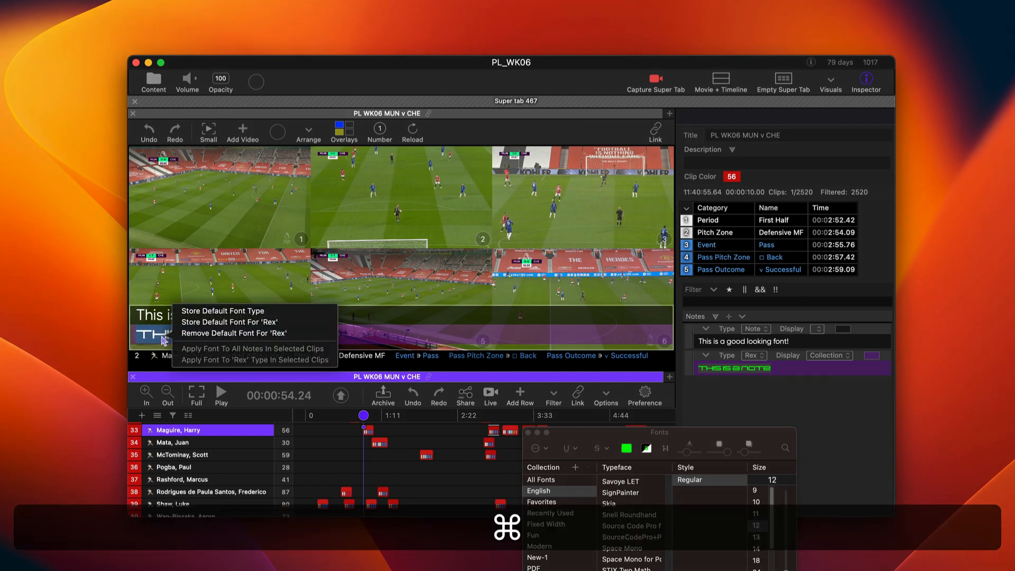
pyautogui.click(215, 325)
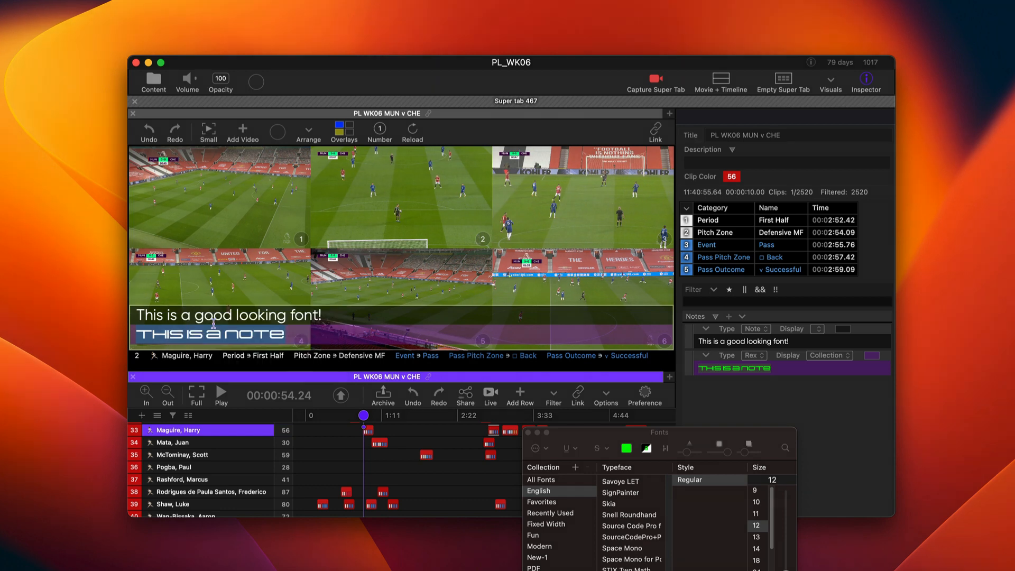
# Enter "Rex Type" in the purple Rex note of row 33's first clip and close the Fonts window
pyautogui.click(244, 434)
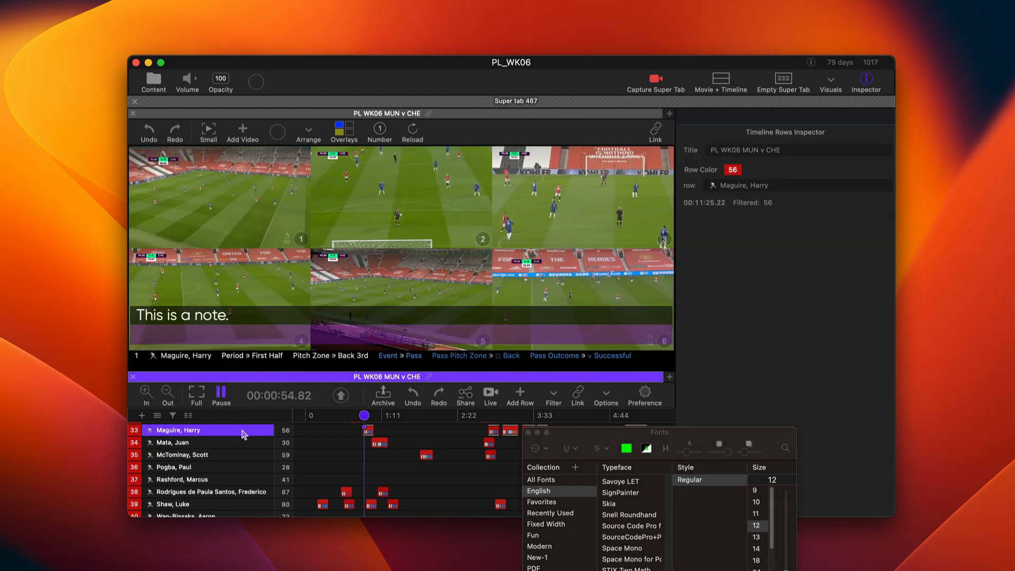
pyautogui.click(195, 332)
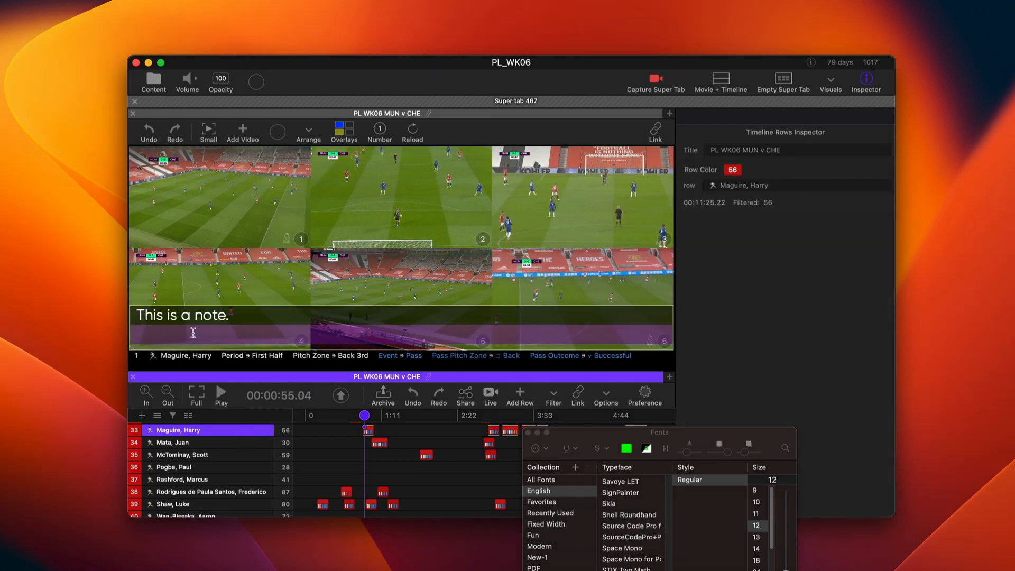
pyautogui.press('shift')
pyautogui.write('REX')
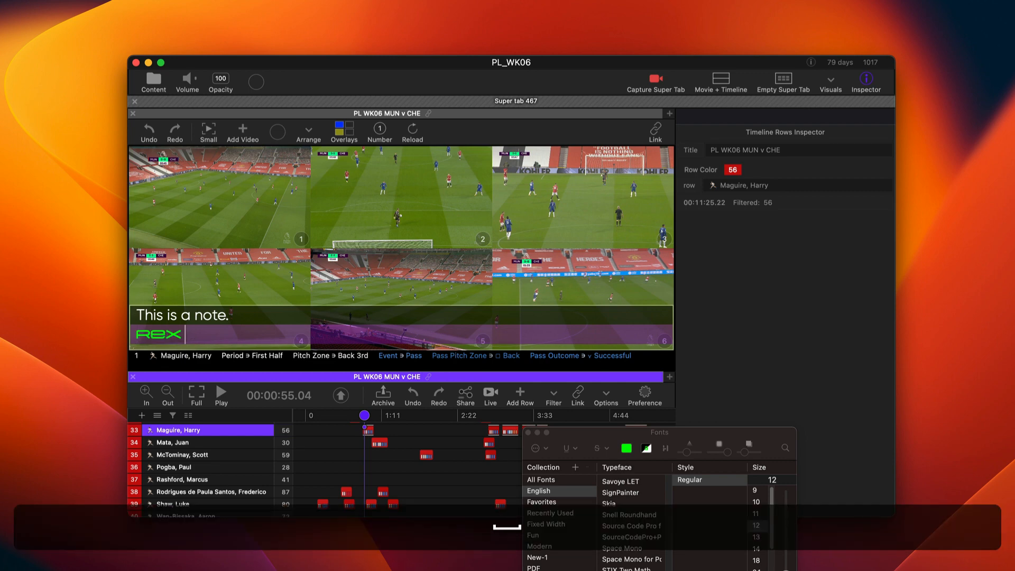
pyautogui.write(' Type')
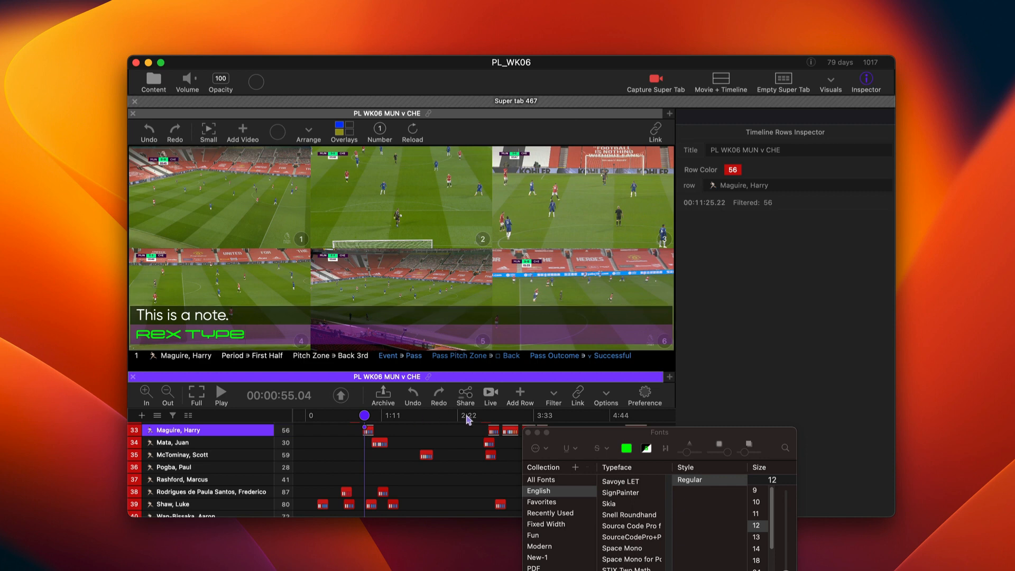
pyautogui.click(529, 433)
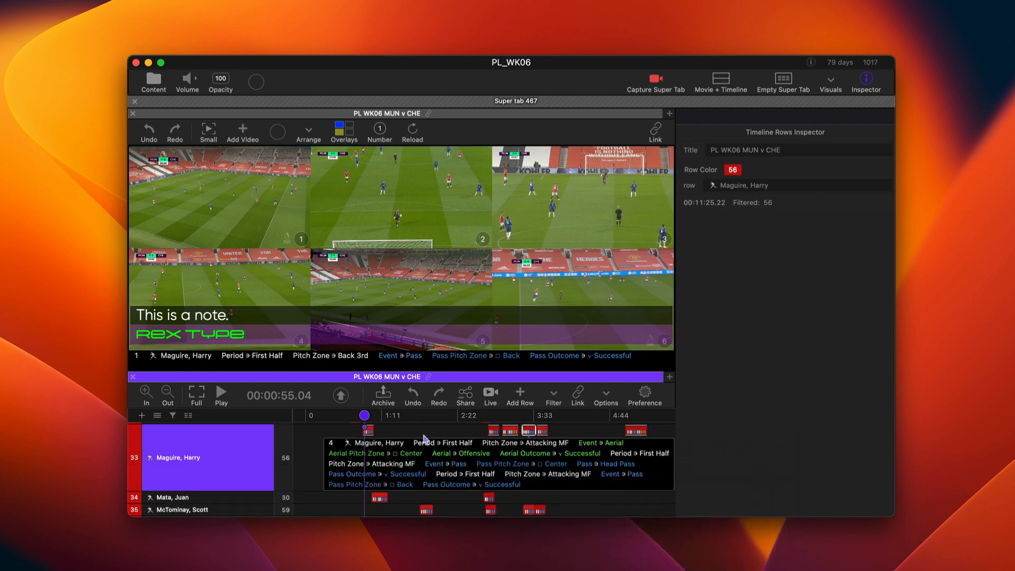
# Select the fourth clip in row 33 and enter "This" in its purple Rex note
pyautogui.click(498, 432)
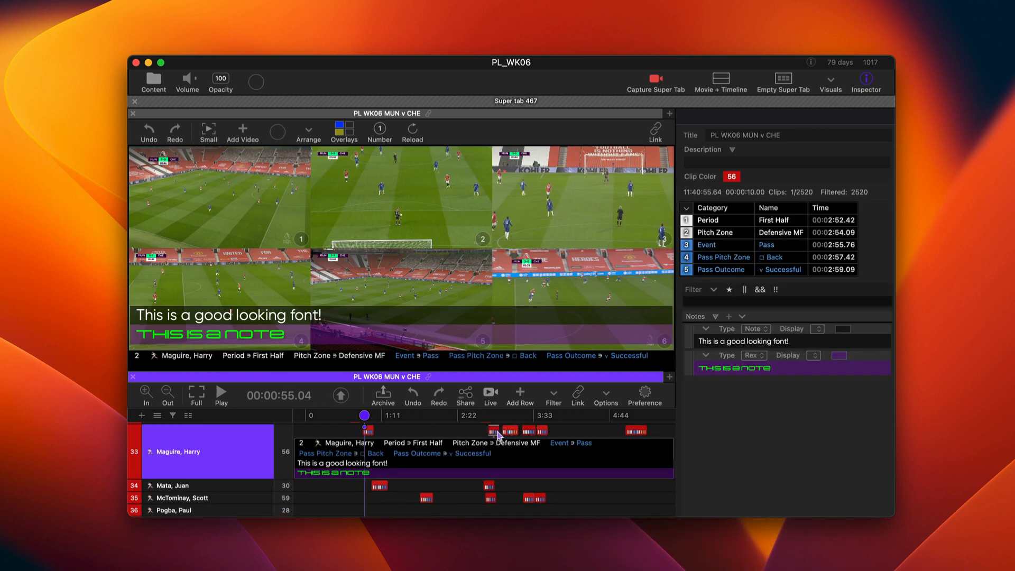
pyautogui.click(528, 432)
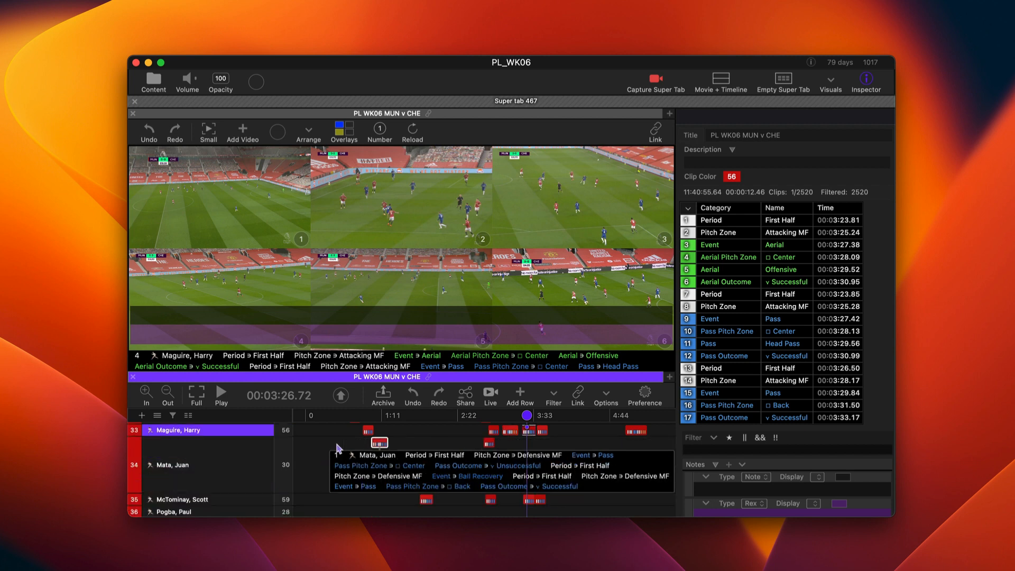
pyautogui.click(261, 328)
pyautogui.write('This')
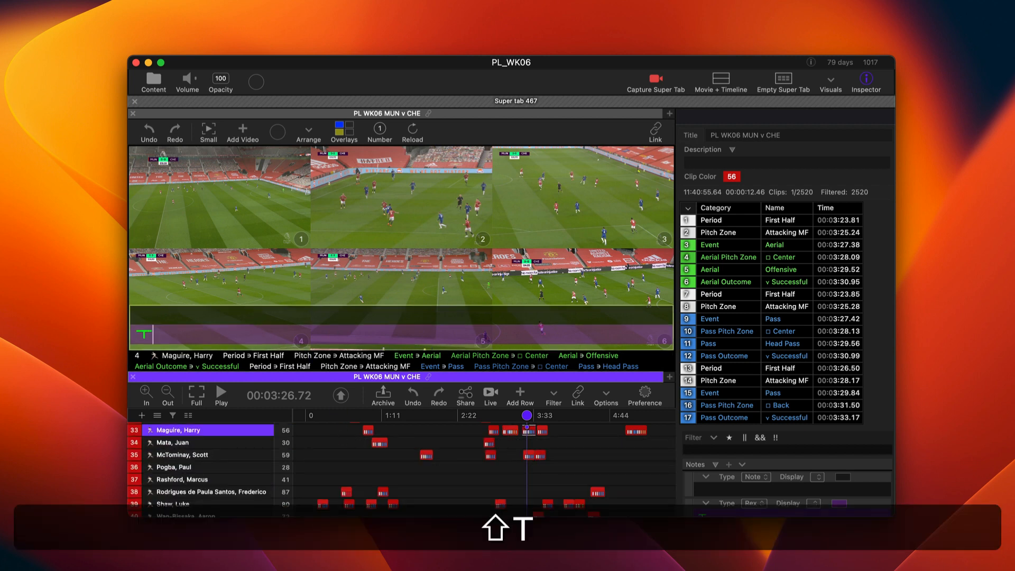
pyautogui.press('BackSpace')
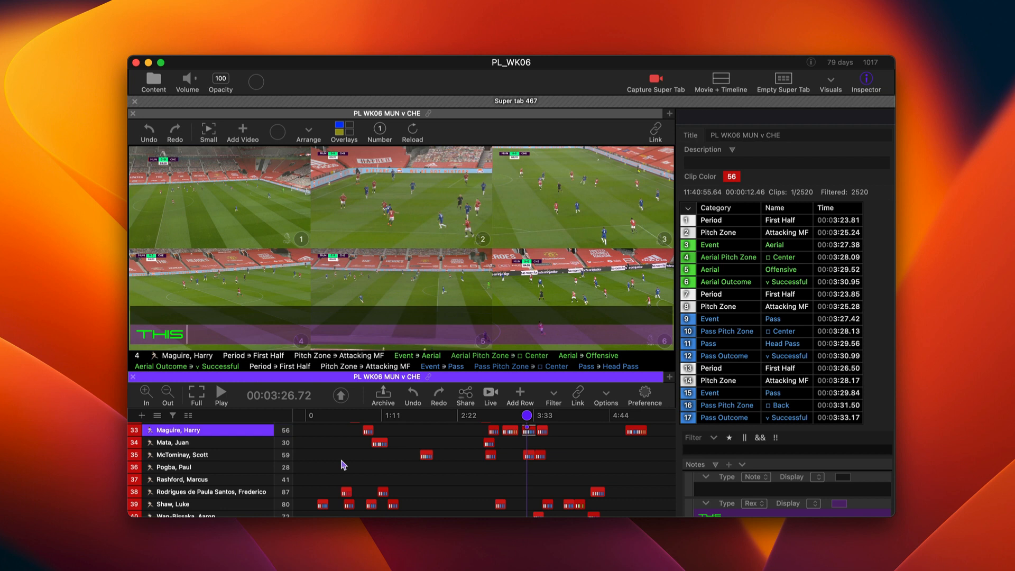
# Select all clips in row 33 and apply the first clip's Rex note font to all notes in the 56 selected clips
pyautogui.click(238, 431)
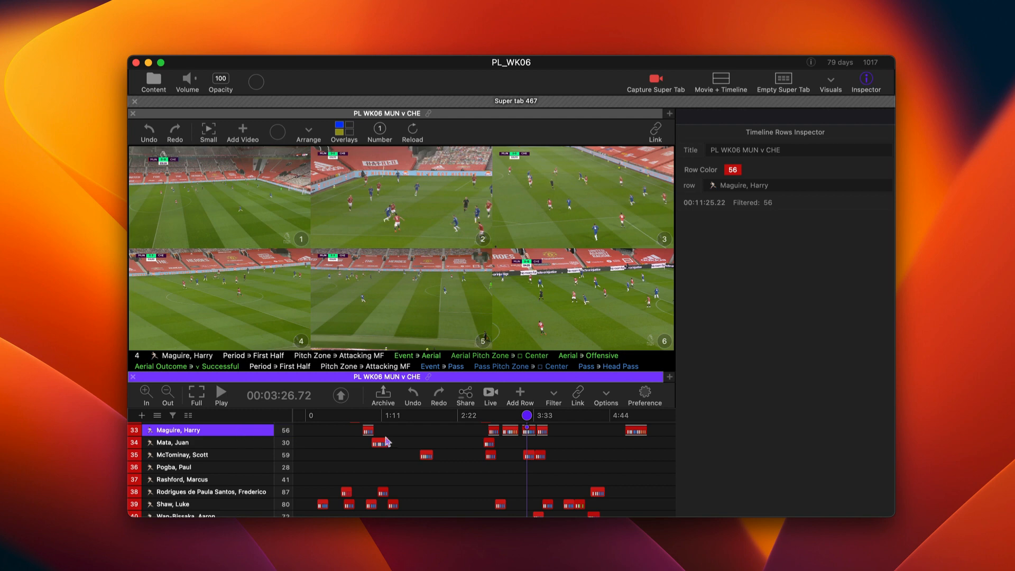
pyautogui.click(368, 430)
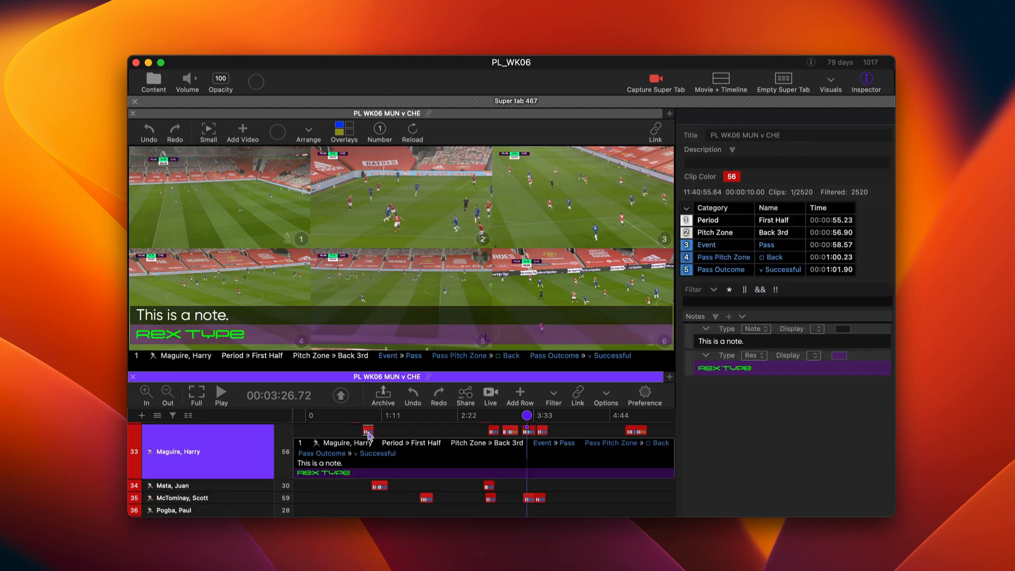
pyautogui.click(202, 446)
pyautogui.press('Escape')
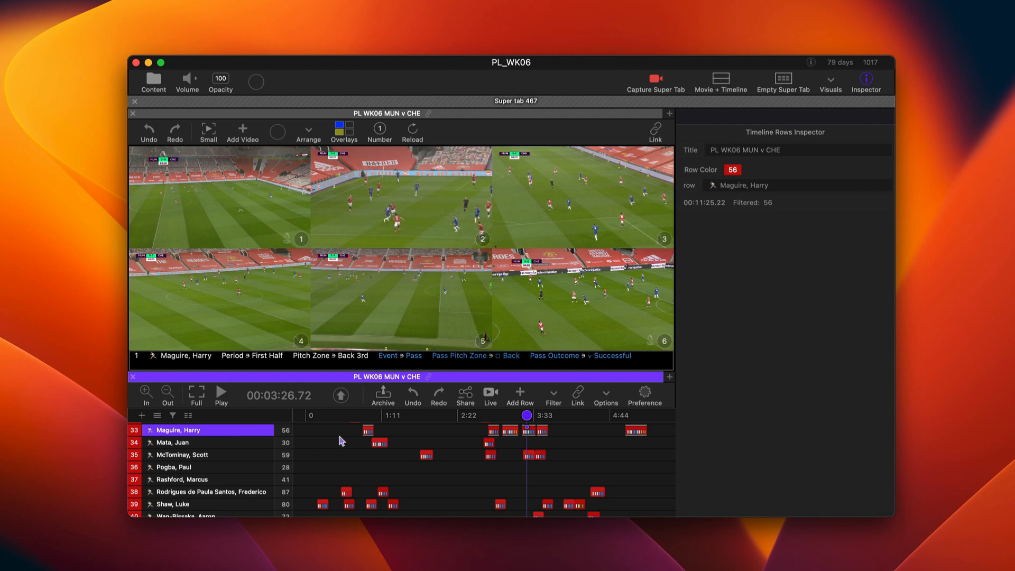
pyautogui.click(368, 430)
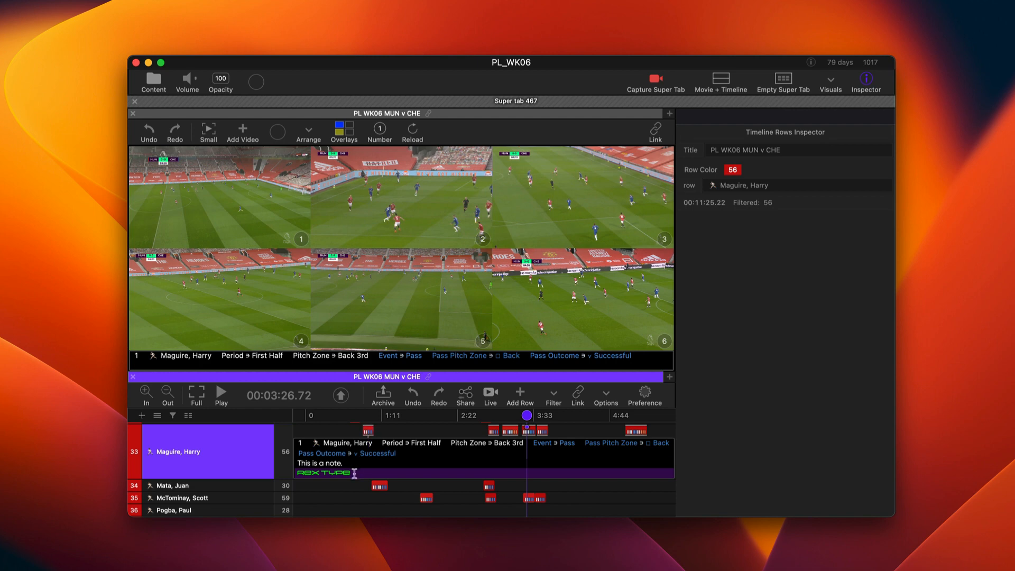
pyautogui.moveTo(354, 472); pyautogui.dragTo(290, 472)
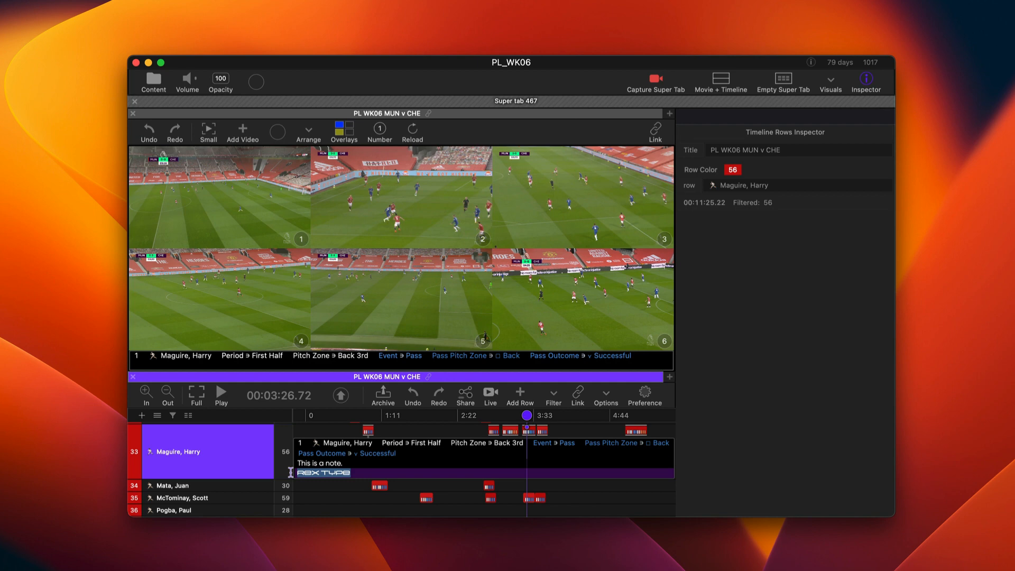
pyautogui.keyDown('super'); pyautogui.click(325, 473); pyautogui.keyUp('super')
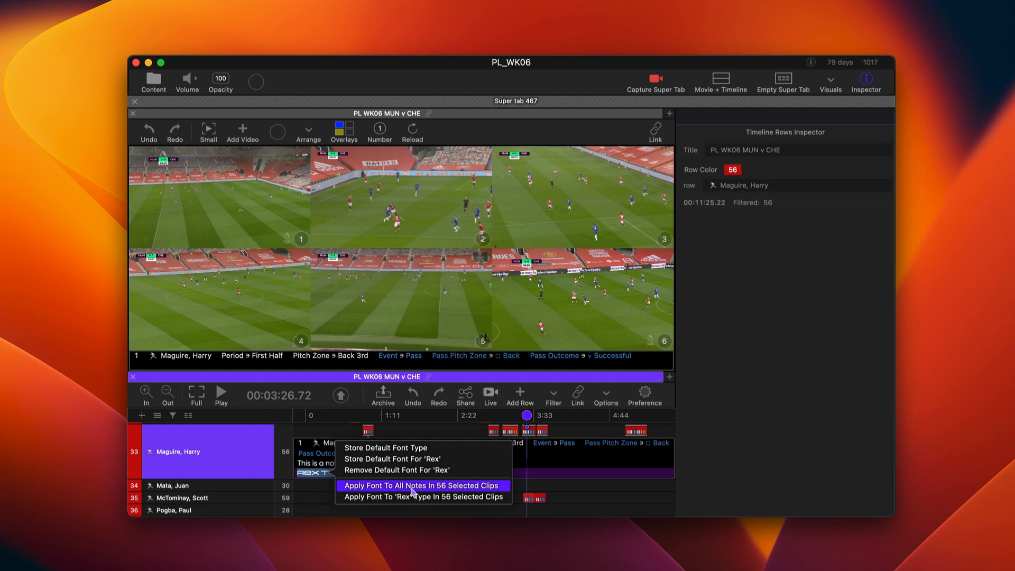
pyautogui.click(412, 485)
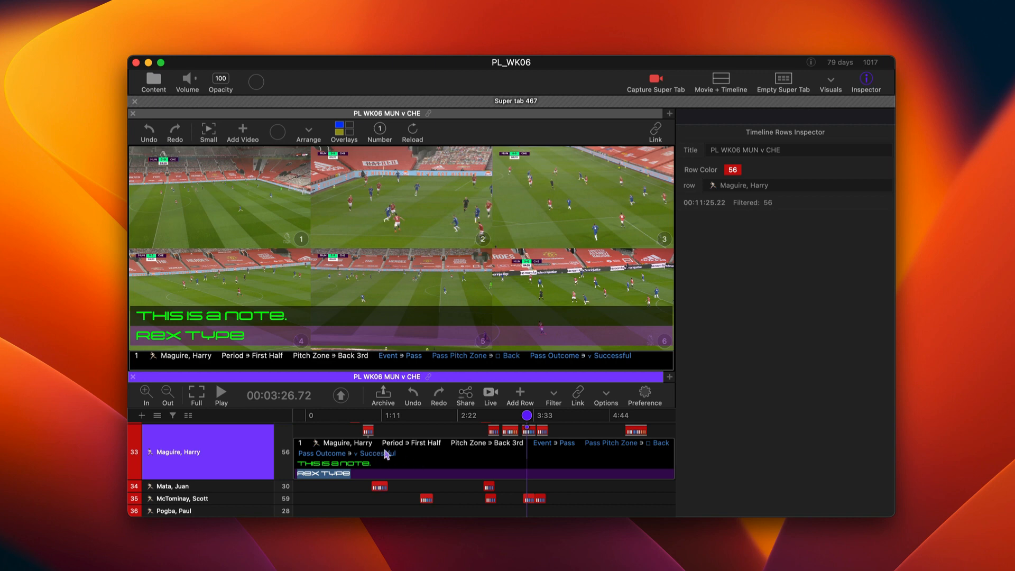
# Open the first clip in row 32 and enter "This is gilroy" in its regular note above the Rex note
pyautogui.scroll(2, 371, 449)
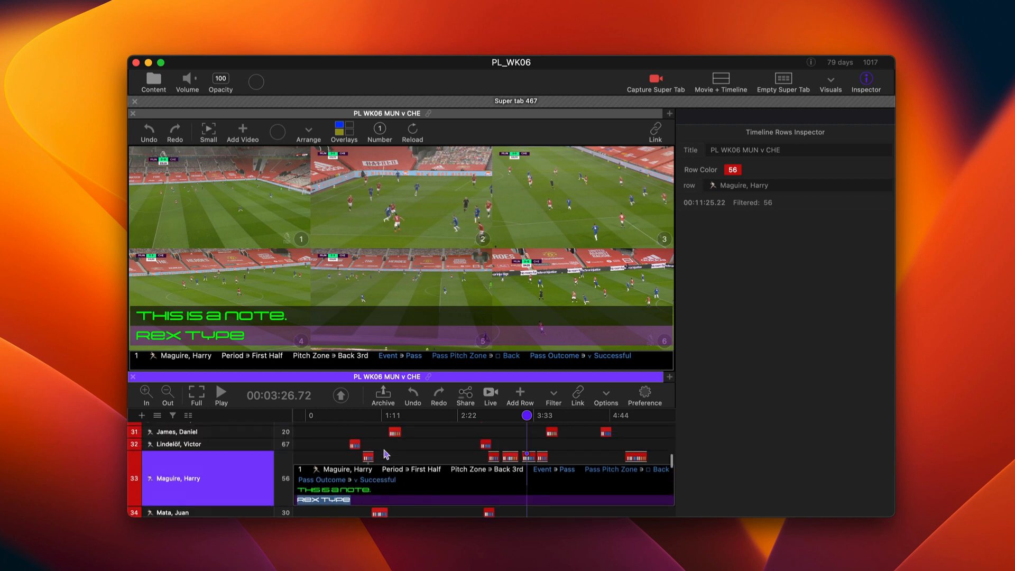
pyautogui.click(354, 445)
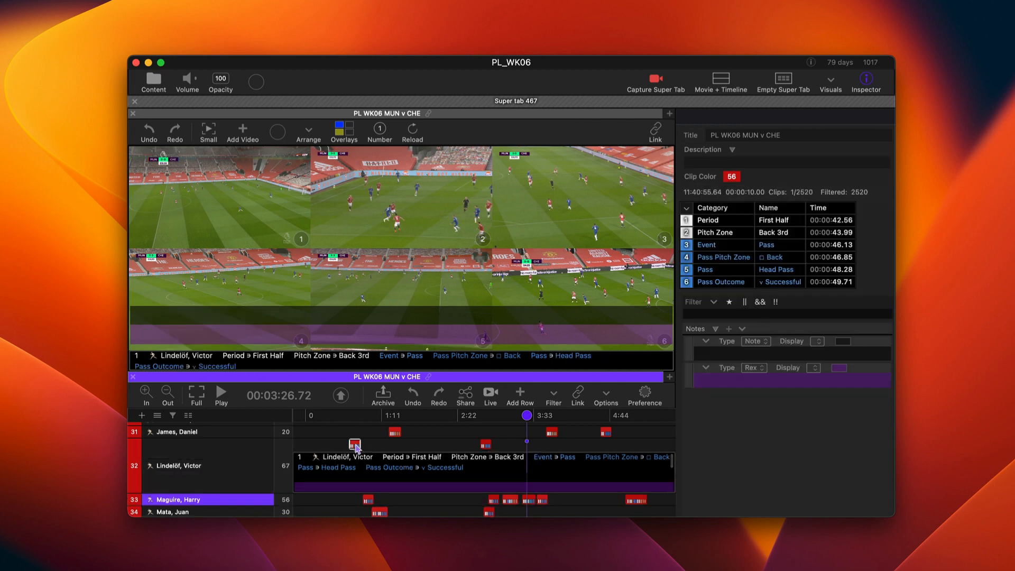
pyautogui.click(328, 478)
pyautogui.write('This is ')
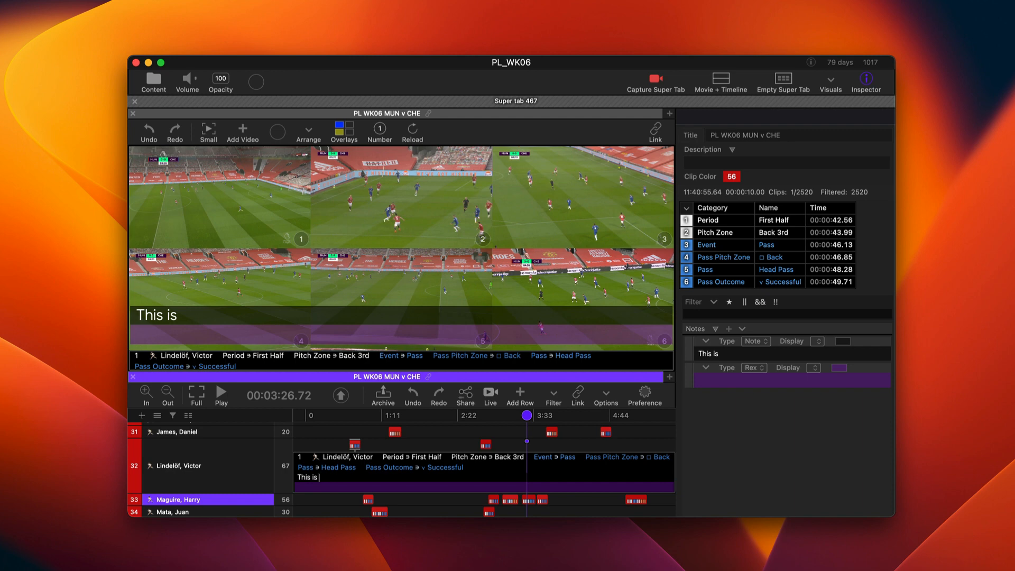
pyautogui.write('gilroy')
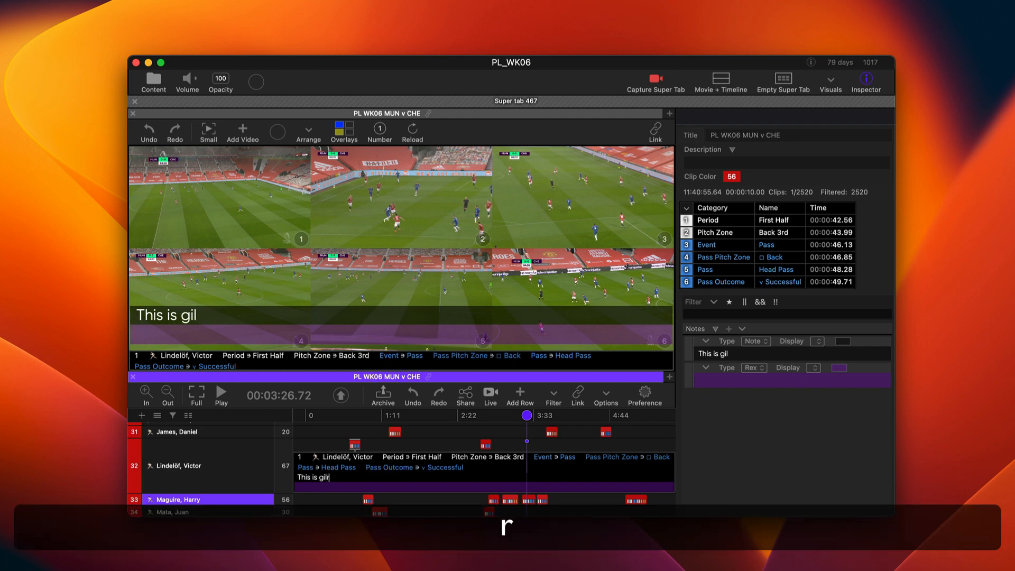